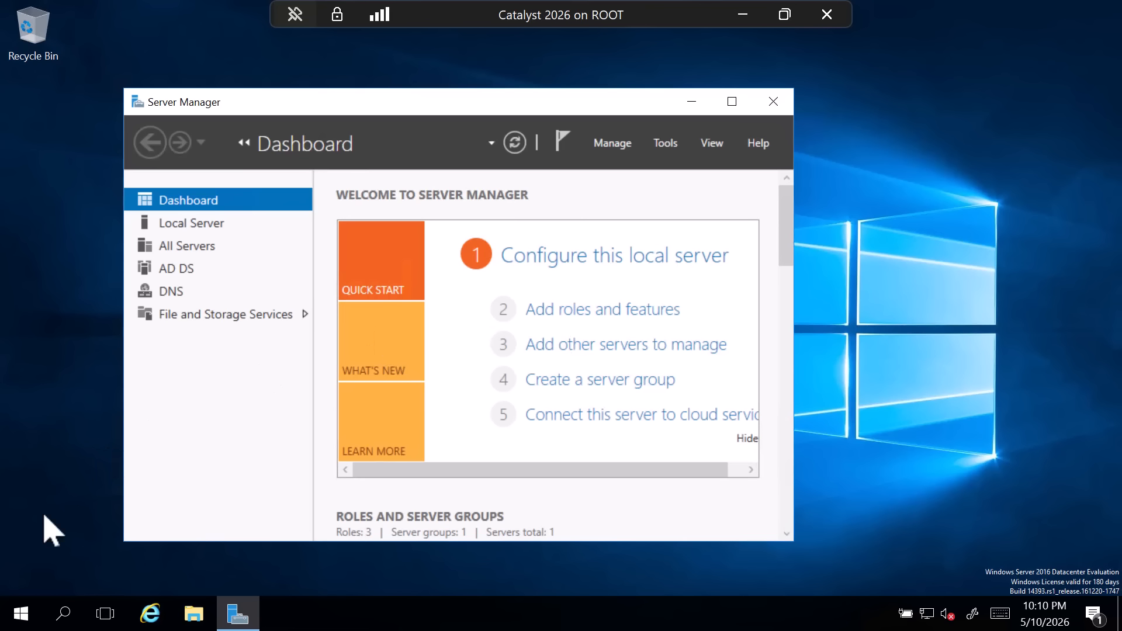
- Launch Active Directory Users and Computers from PowerShell with dsa.msc and expand the catalyst.local domain
click(19, 614)
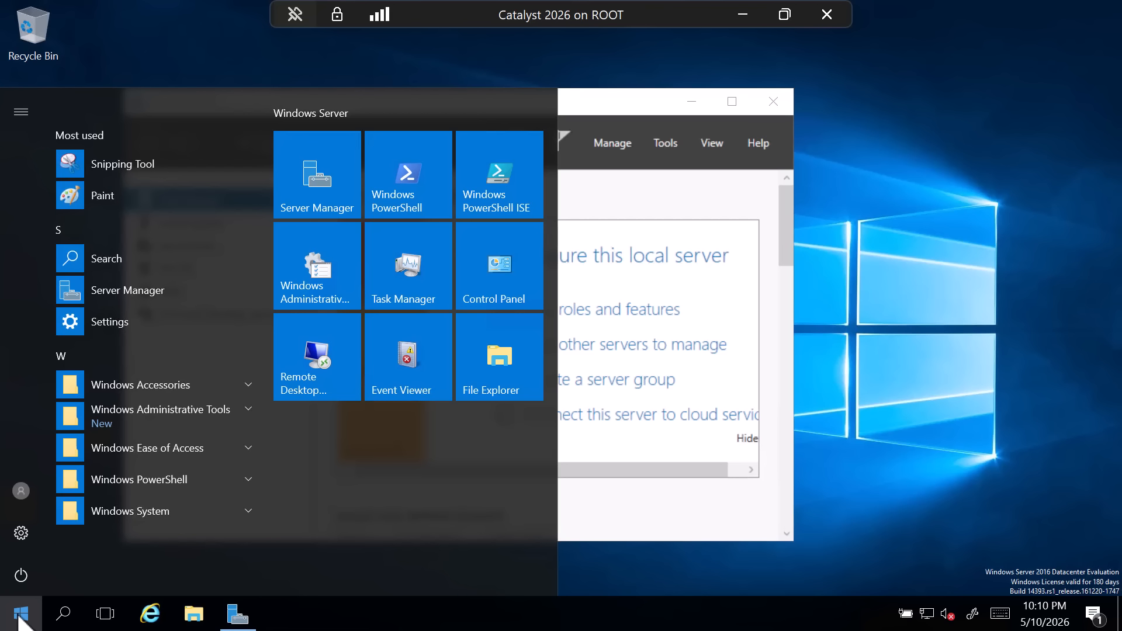
click(404, 196)
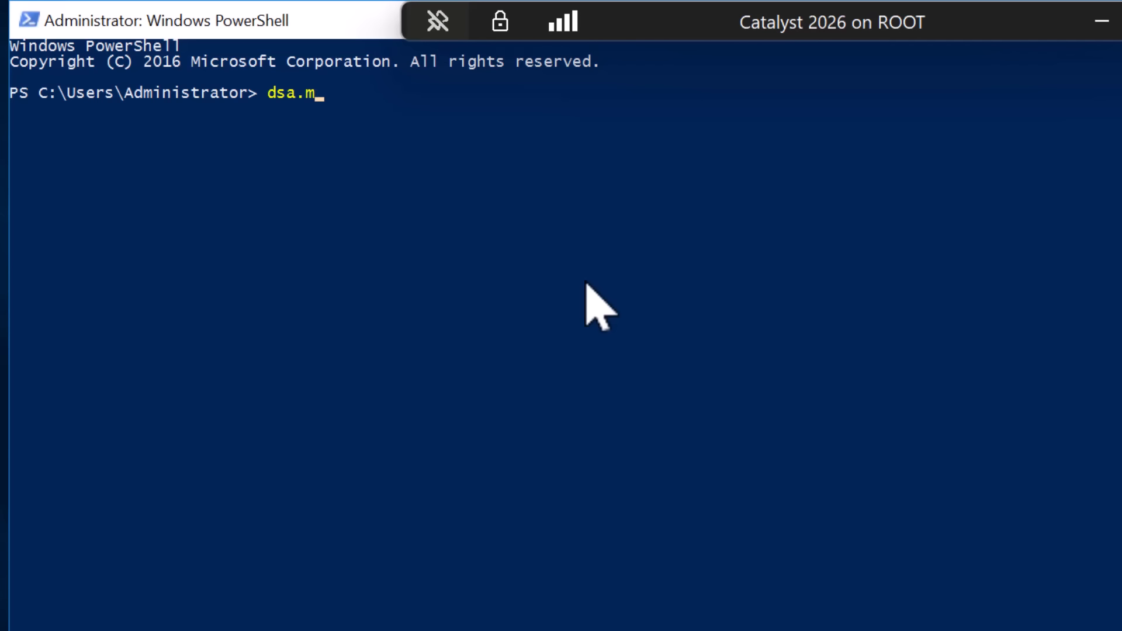
key(Return)
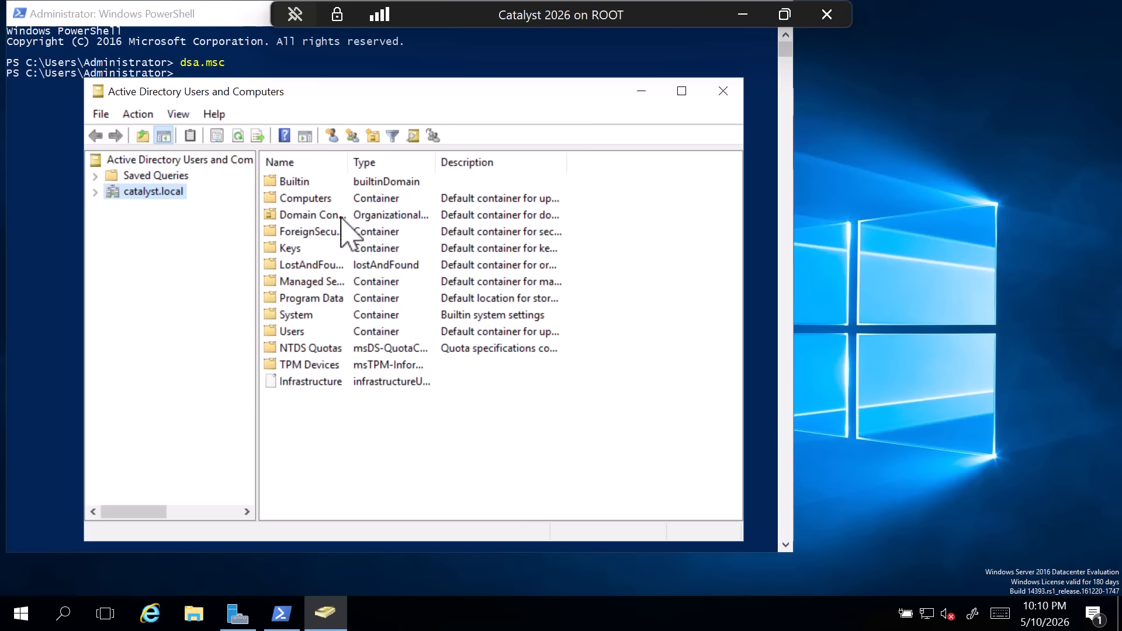
click(95, 193)
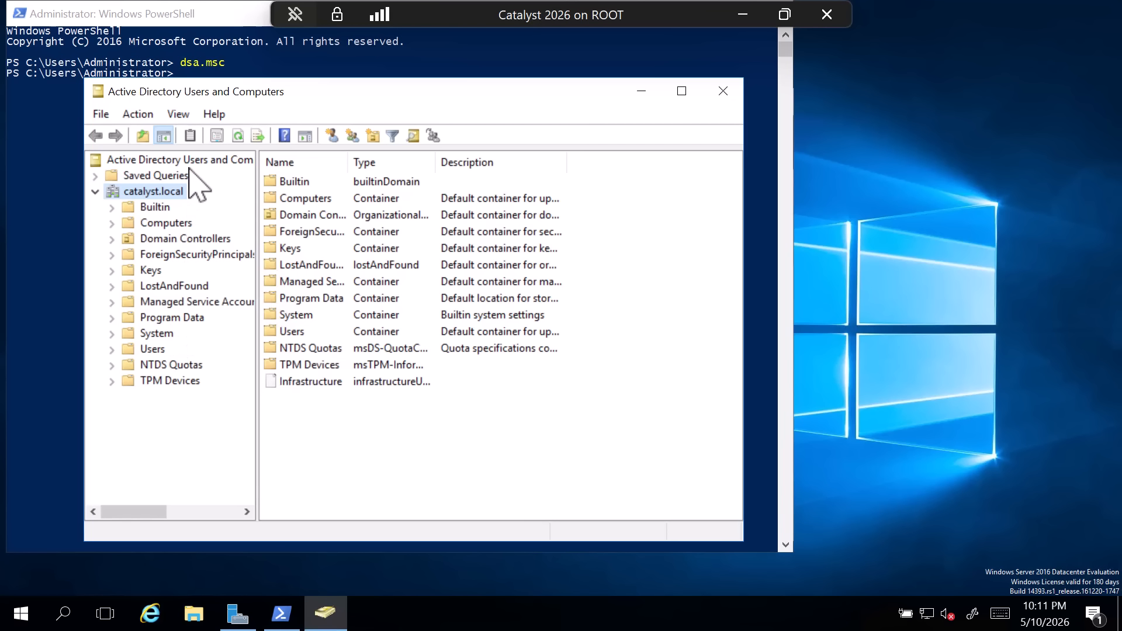
- Create an organizational unit named Contractors in catalyst.local, keeping it protected from accidental deletion
right_click(155, 191)
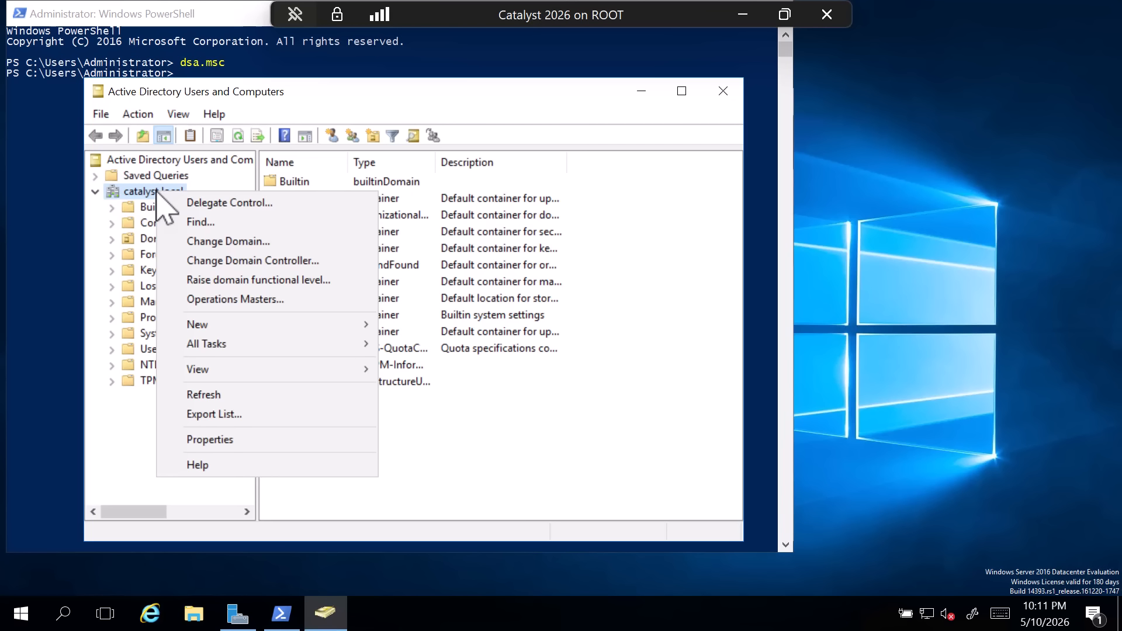
mouse_move(273, 332)
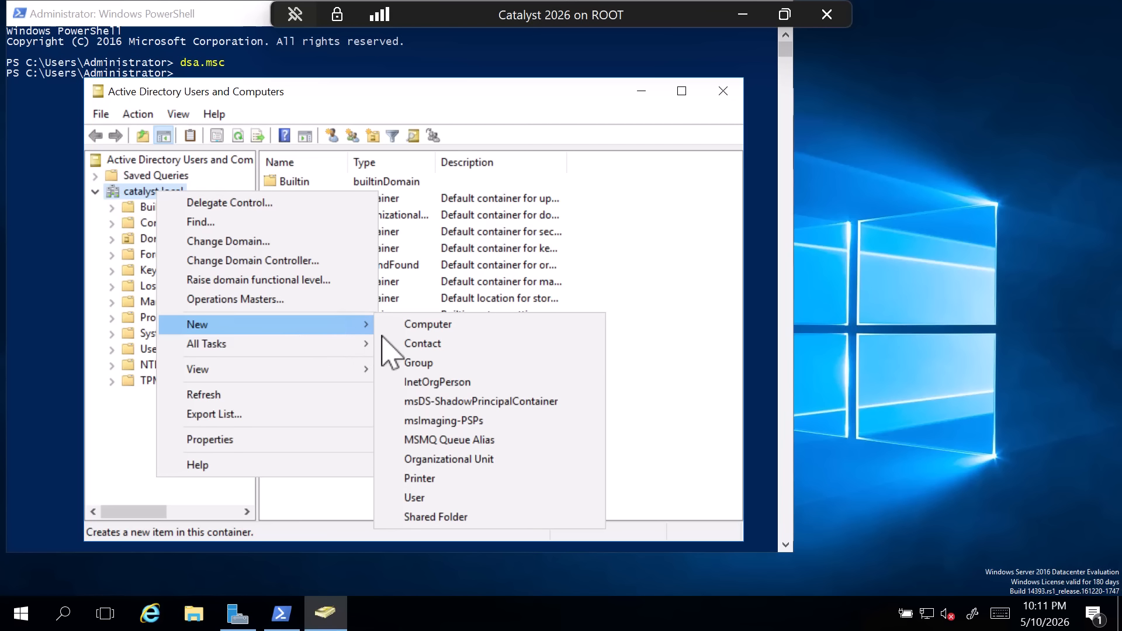
click(472, 460)
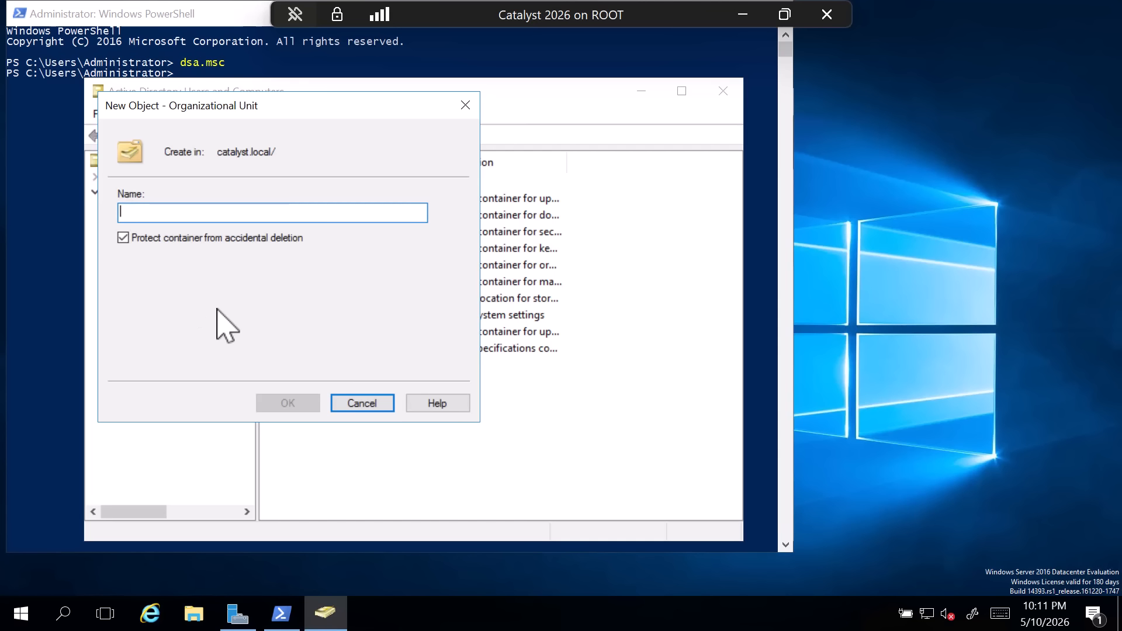
click(122, 239)
click(122, 238)
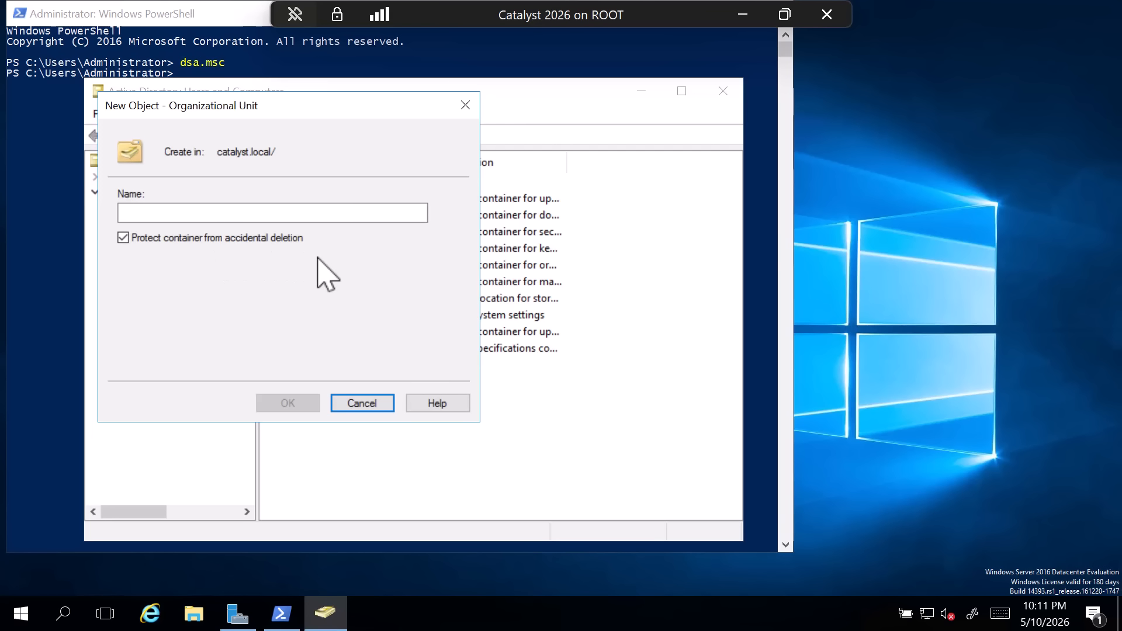
click(181, 210)
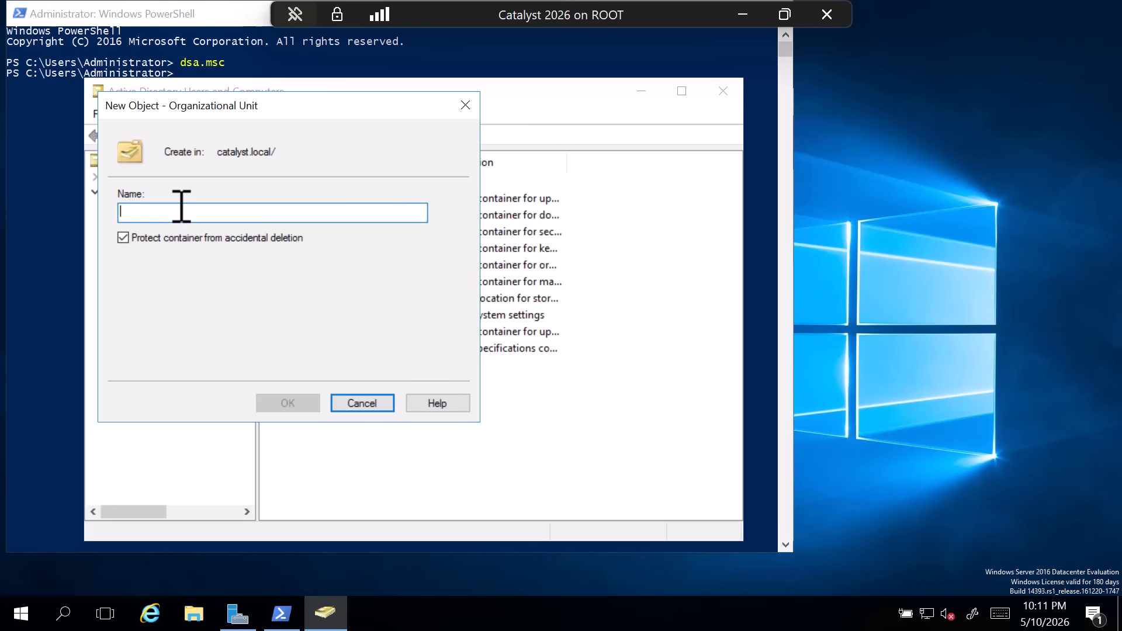
text(Contractors)
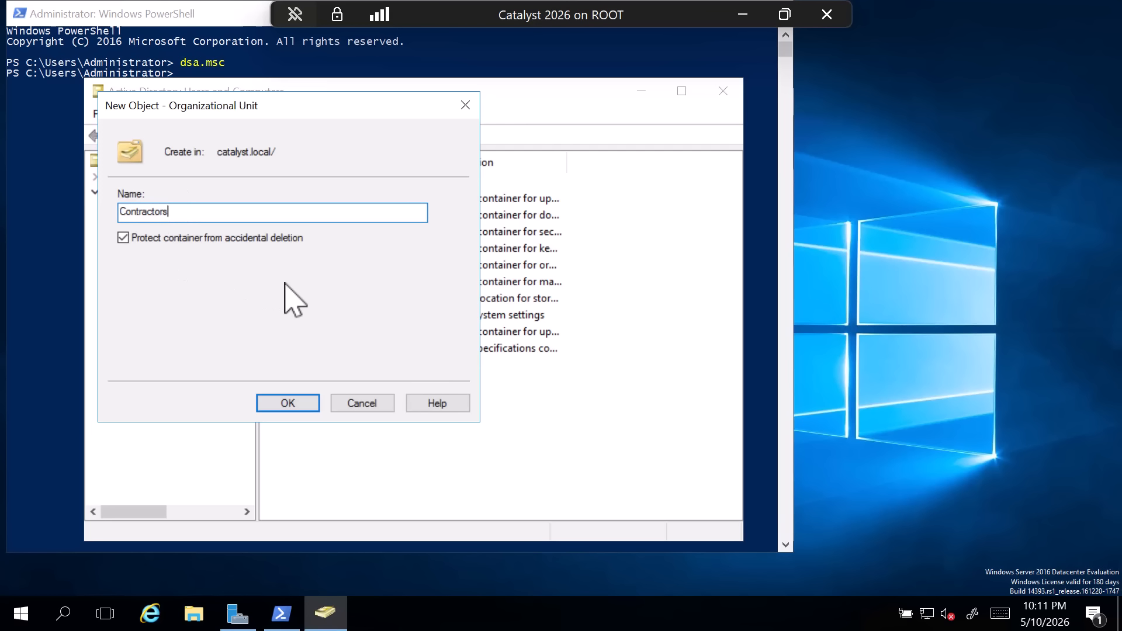
click(279, 406)
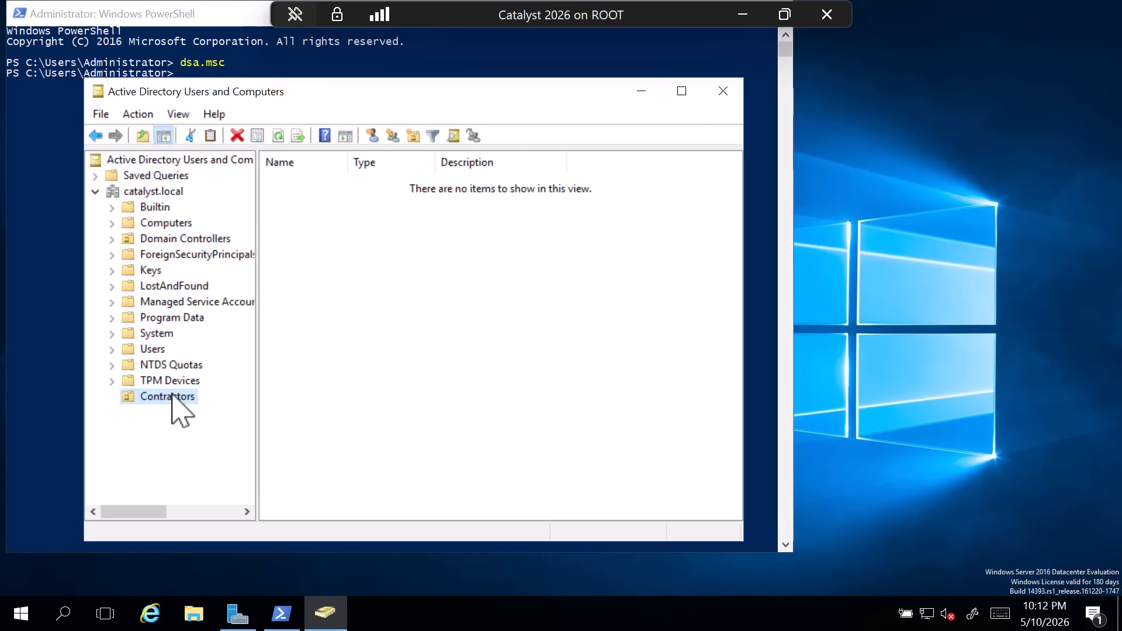
- Try to delete the Contractors organizational unit while it is protected from accidental deletion
click(154, 350)
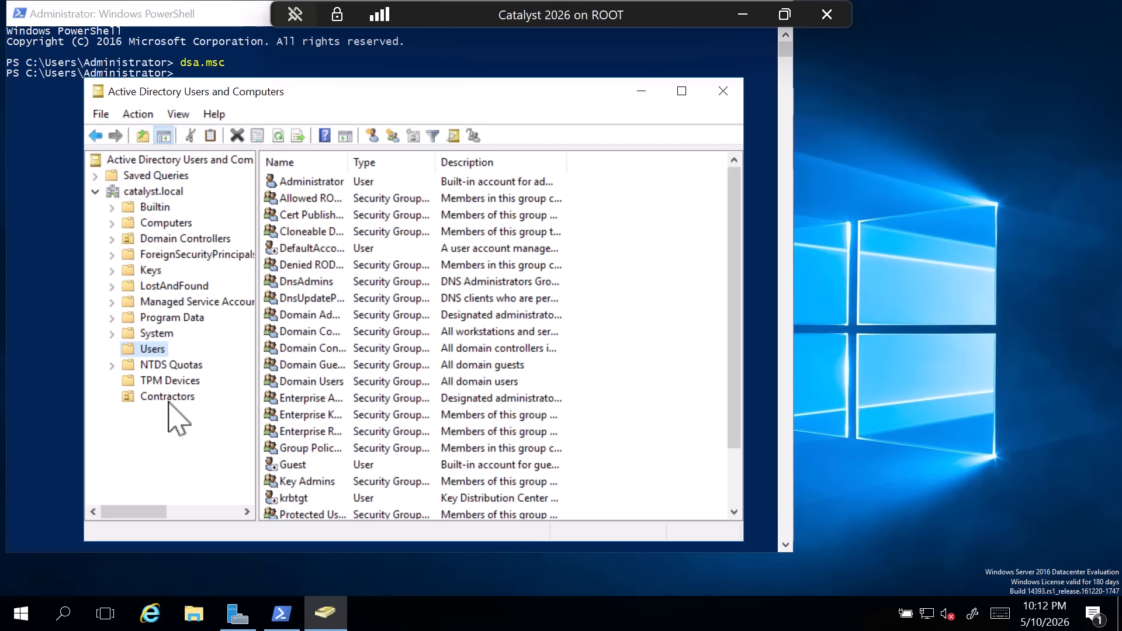
click(161, 396)
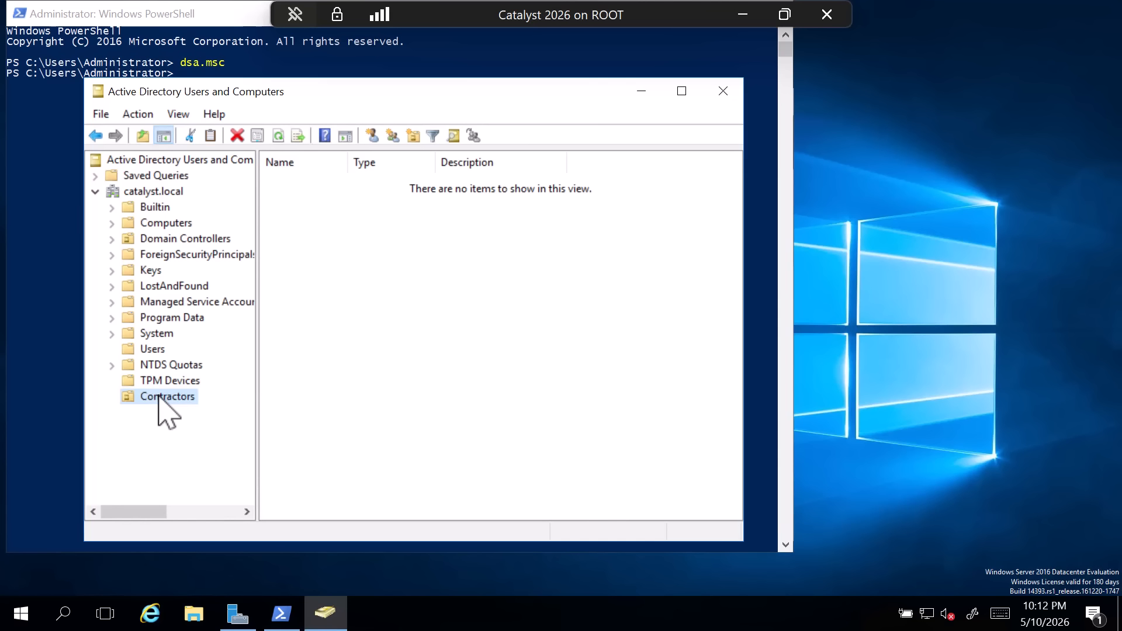
right_click(160, 397)
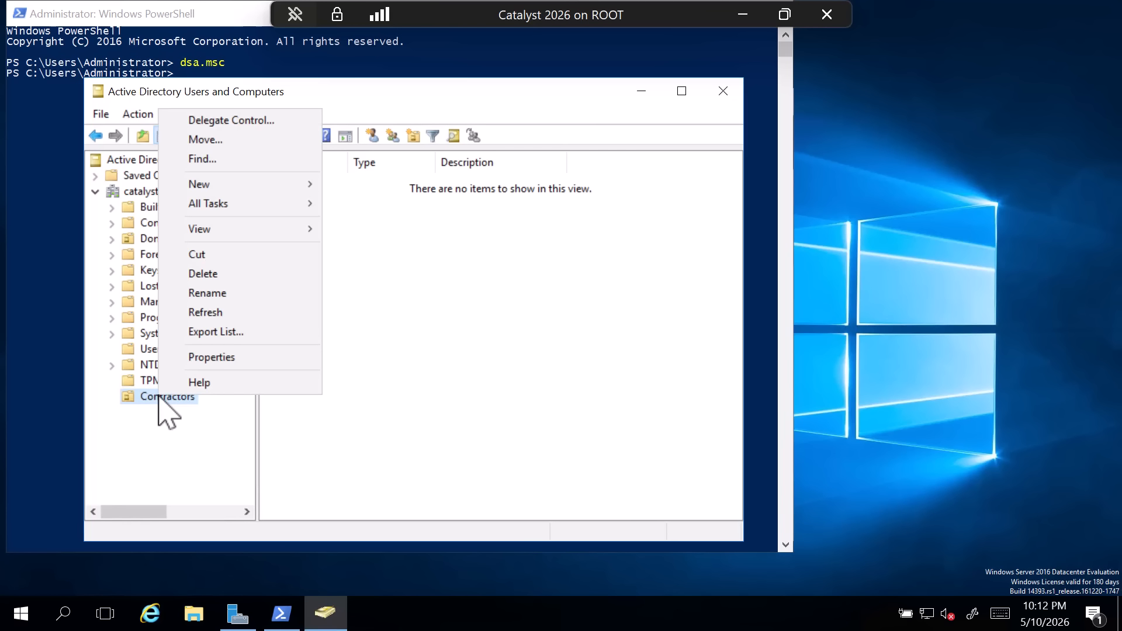
click(220, 273)
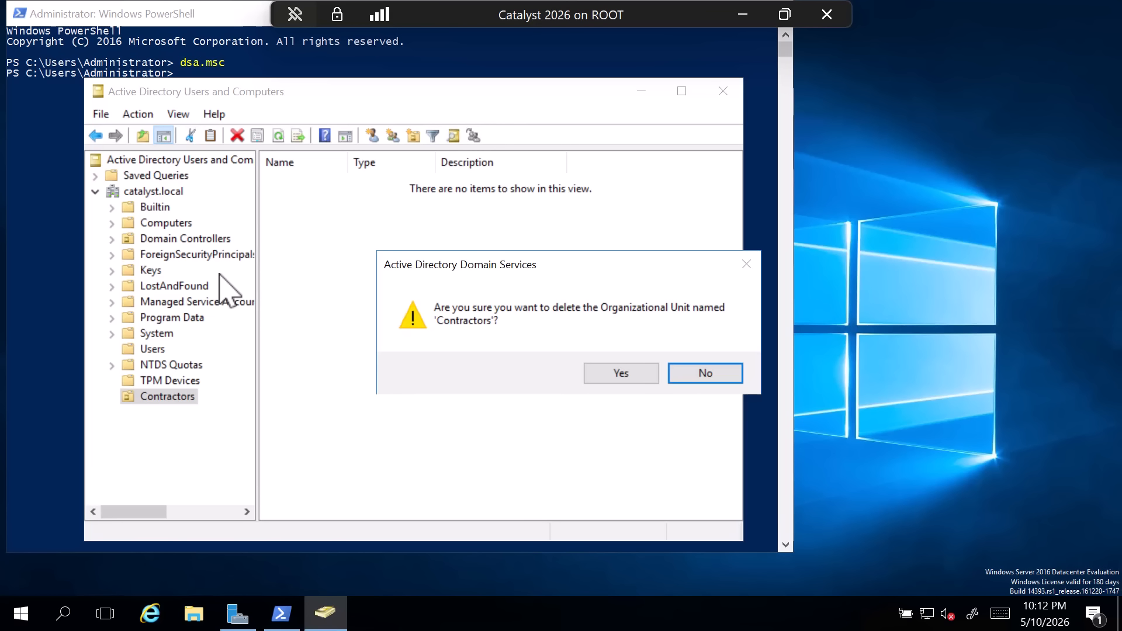
click(622, 377)
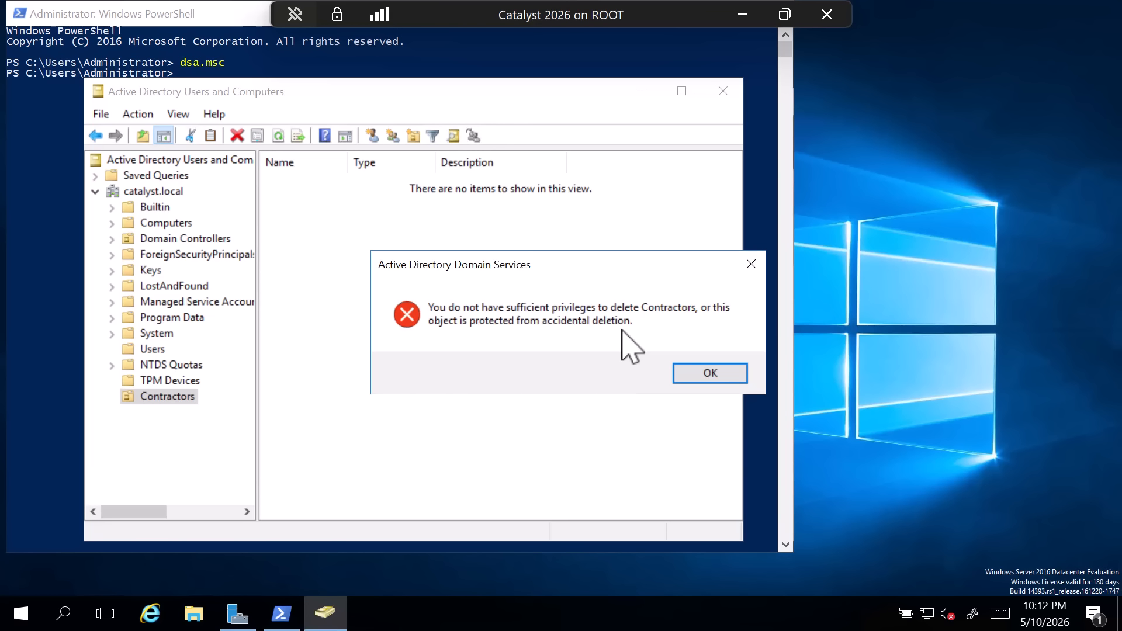
click(698, 378)
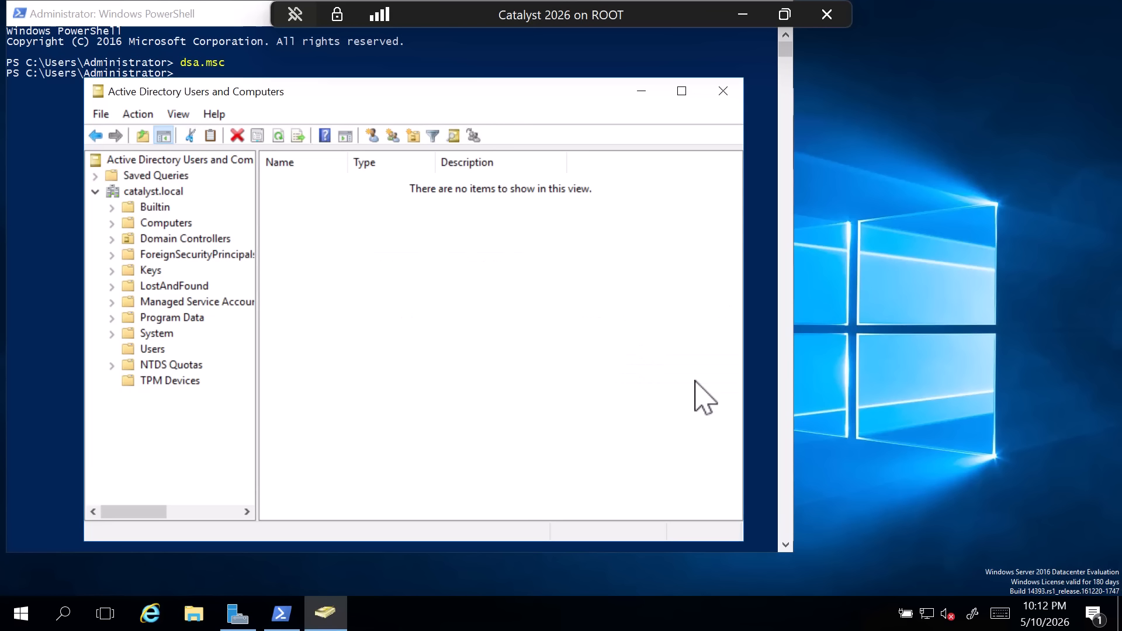
- Turn the console's Advanced Features off and back on
click(179, 114)
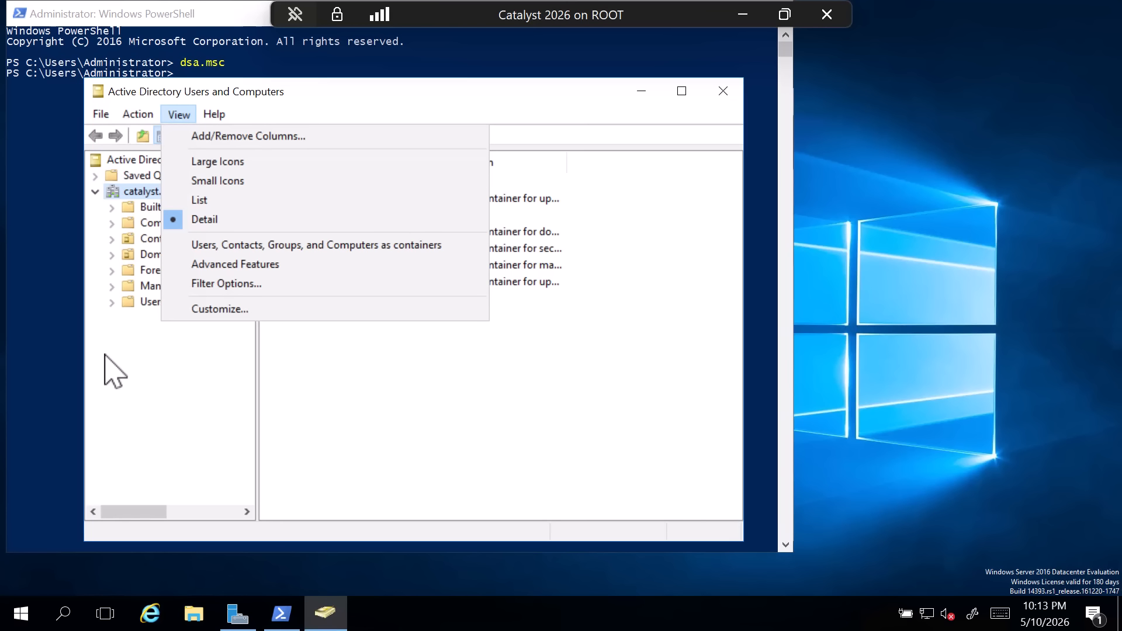
click(256, 266)
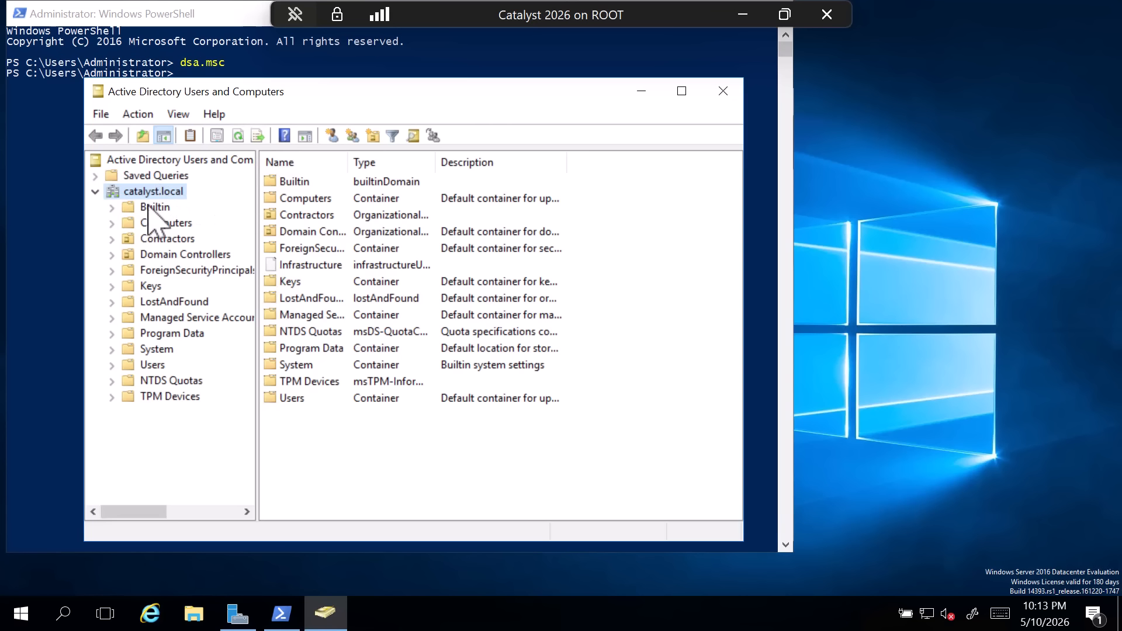
key(alt+v)
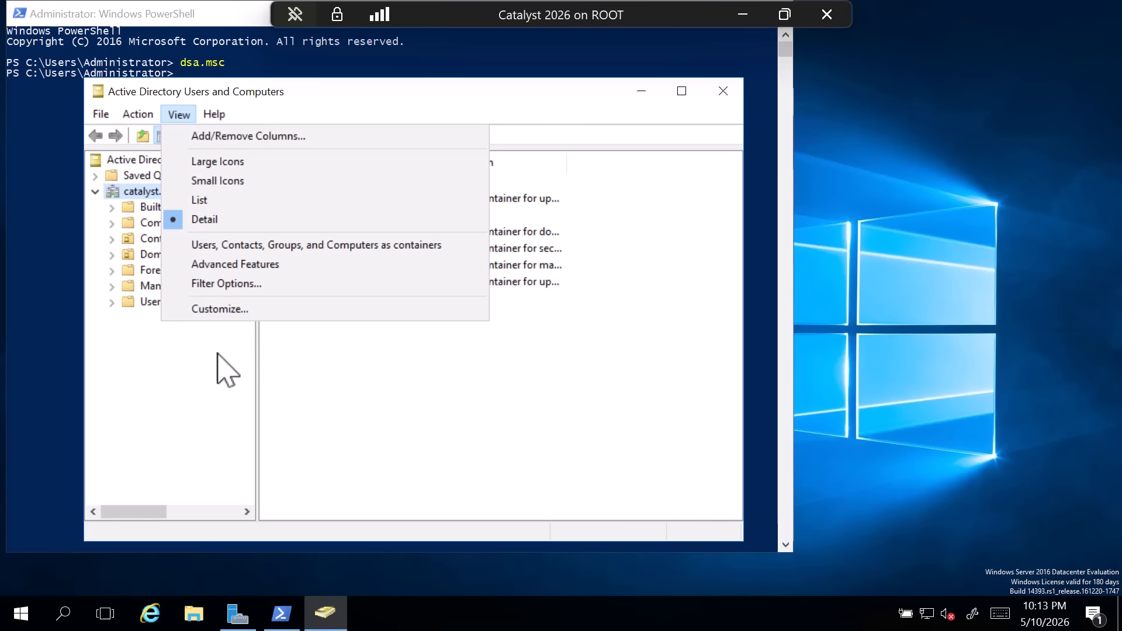
click(255, 270)
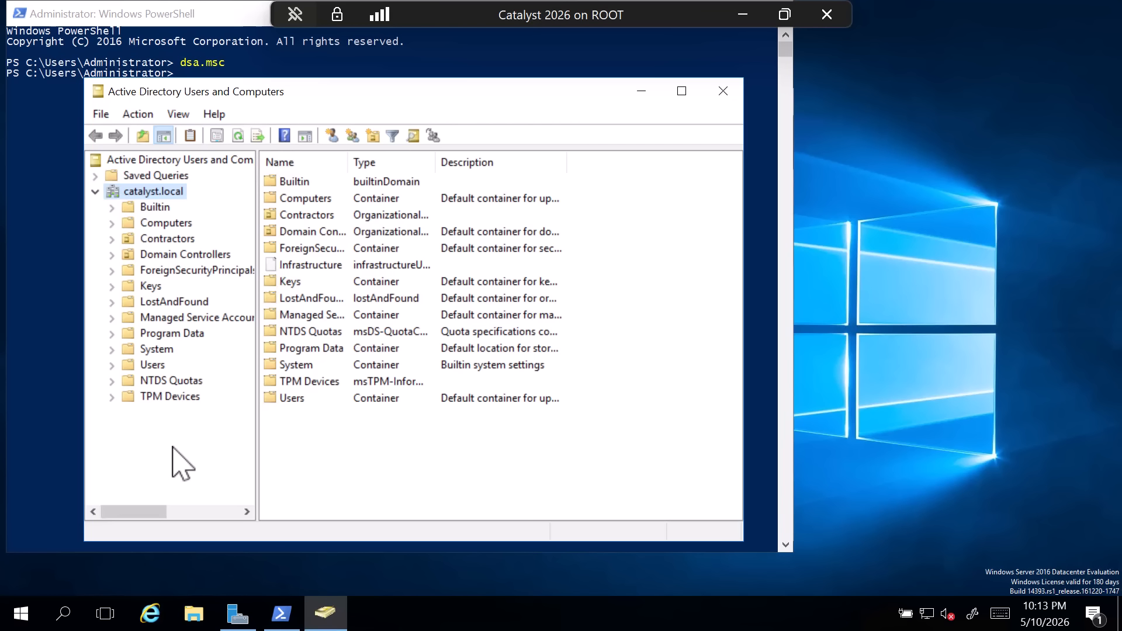
- Disable protection from accidental deletion in the properties of the Contractors organizational unit and apply the change
click(170, 240)
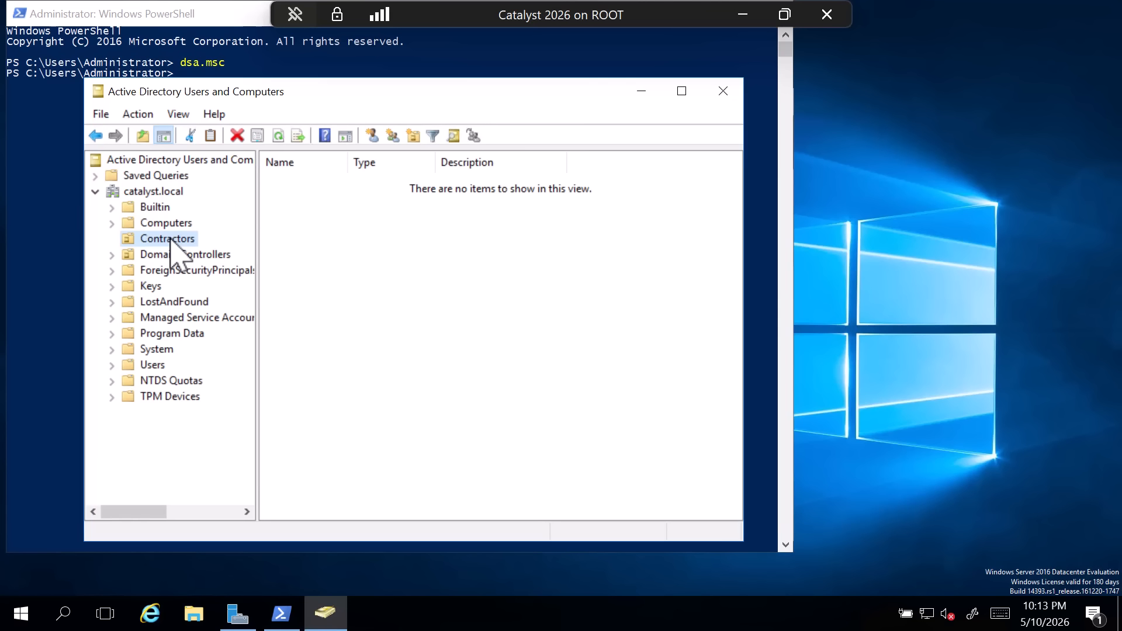
right_click(170, 240)
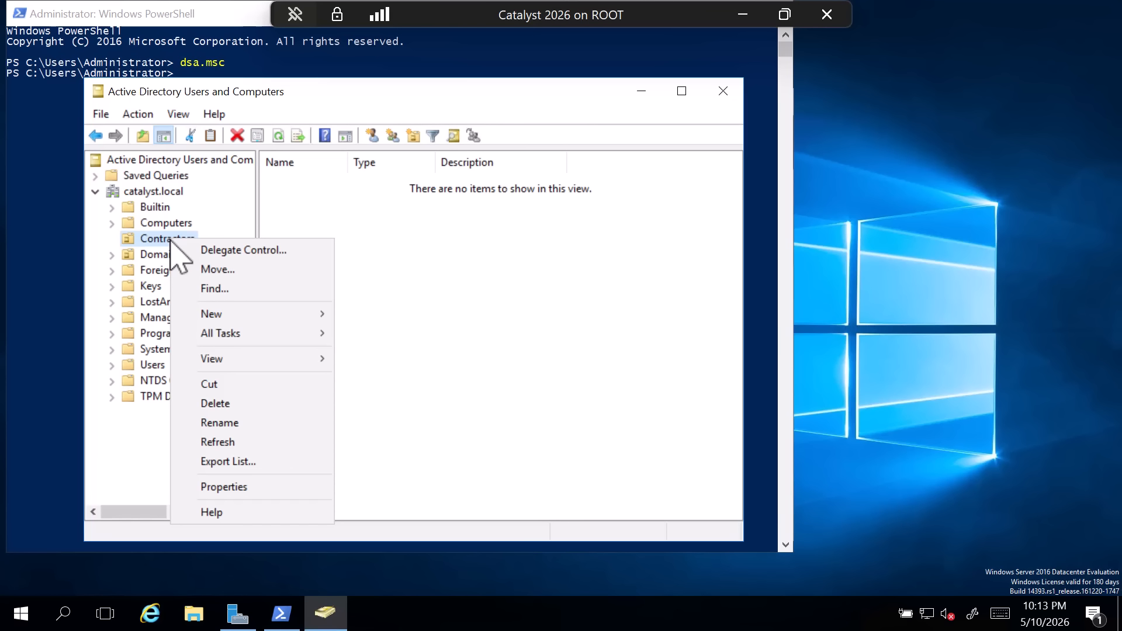
click(227, 488)
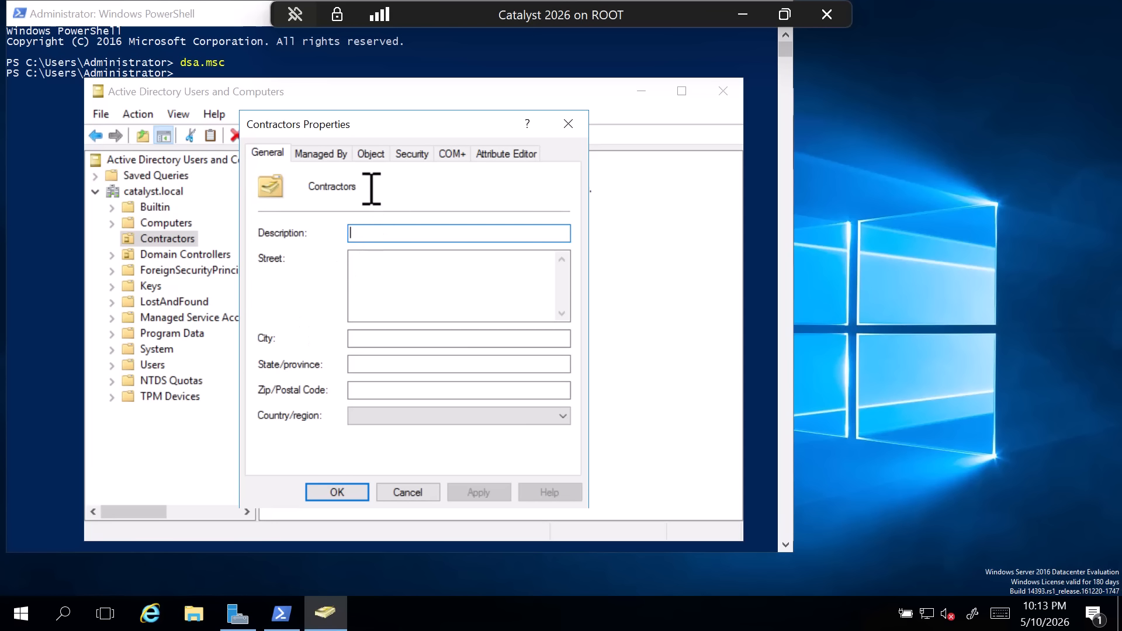
click(371, 155)
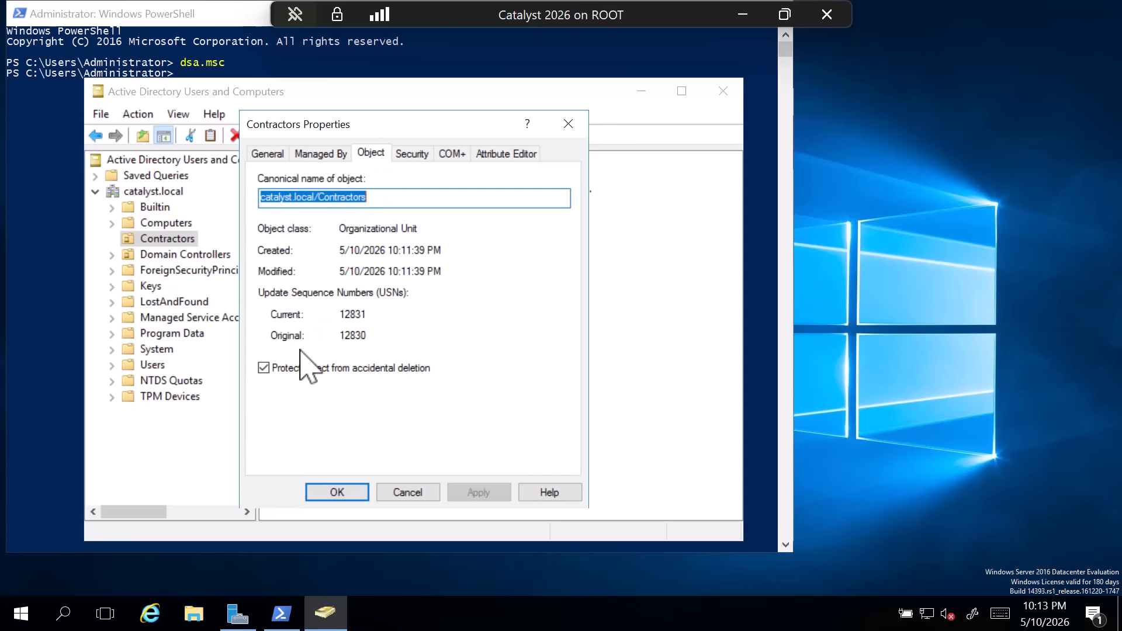
click(264, 368)
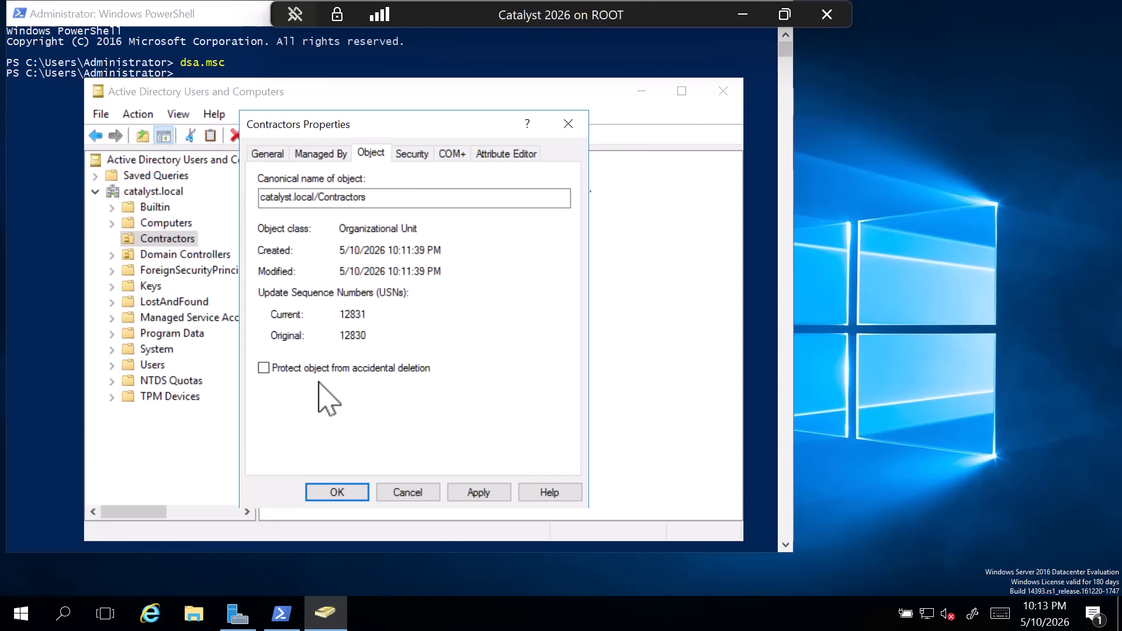
click(476, 492)
click(349, 497)
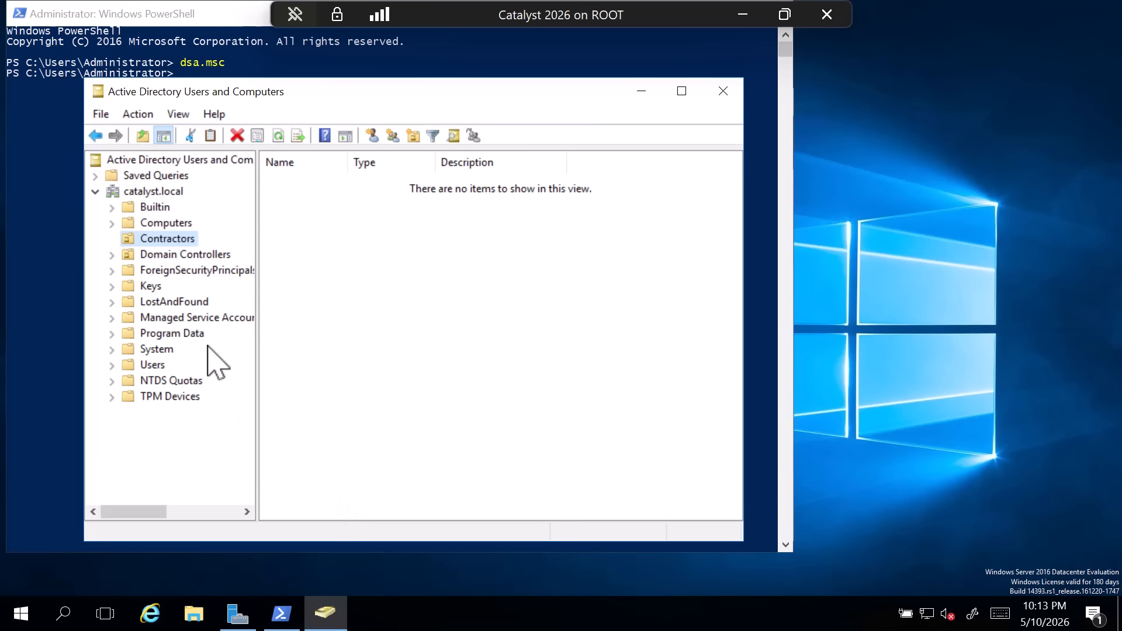
- Delete the Contractors organizational unit from catalyst.local
right_click(168, 244)
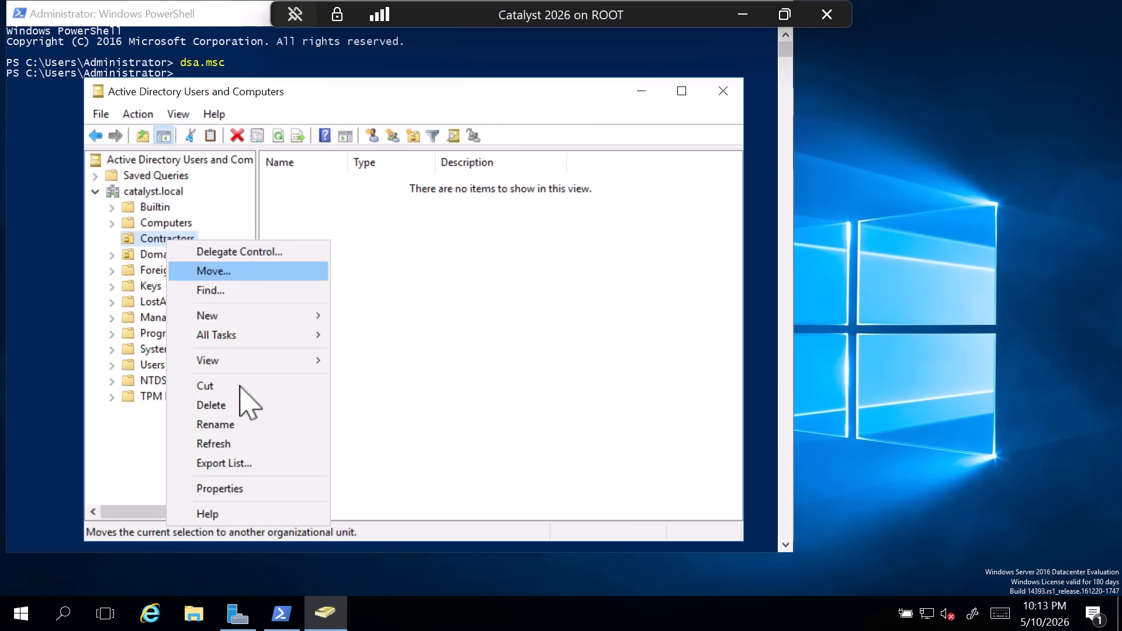
click(229, 405)
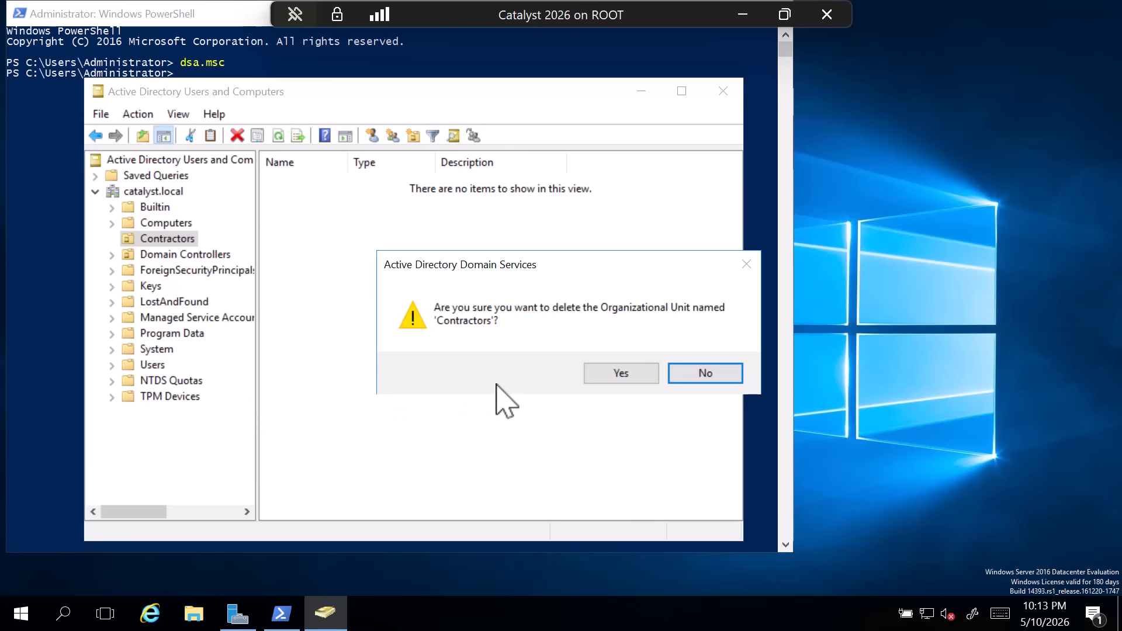
click(629, 376)
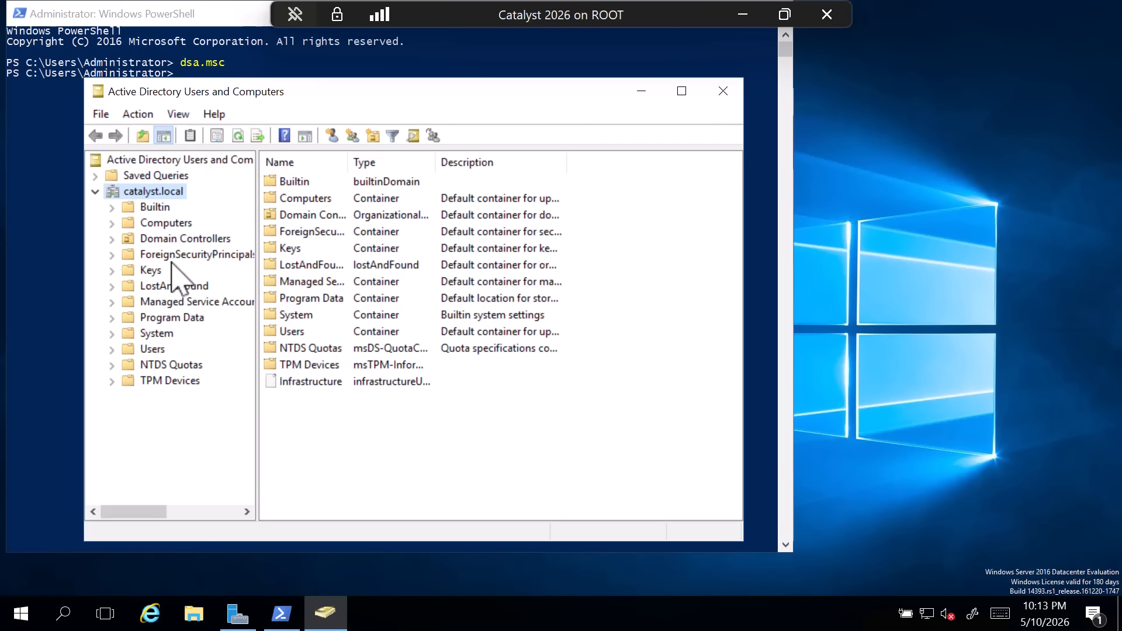
- Look through the Users container's attributes in its properties and open the adminDisplayName attribute for editing
click(147, 351)
right_click(147, 352)
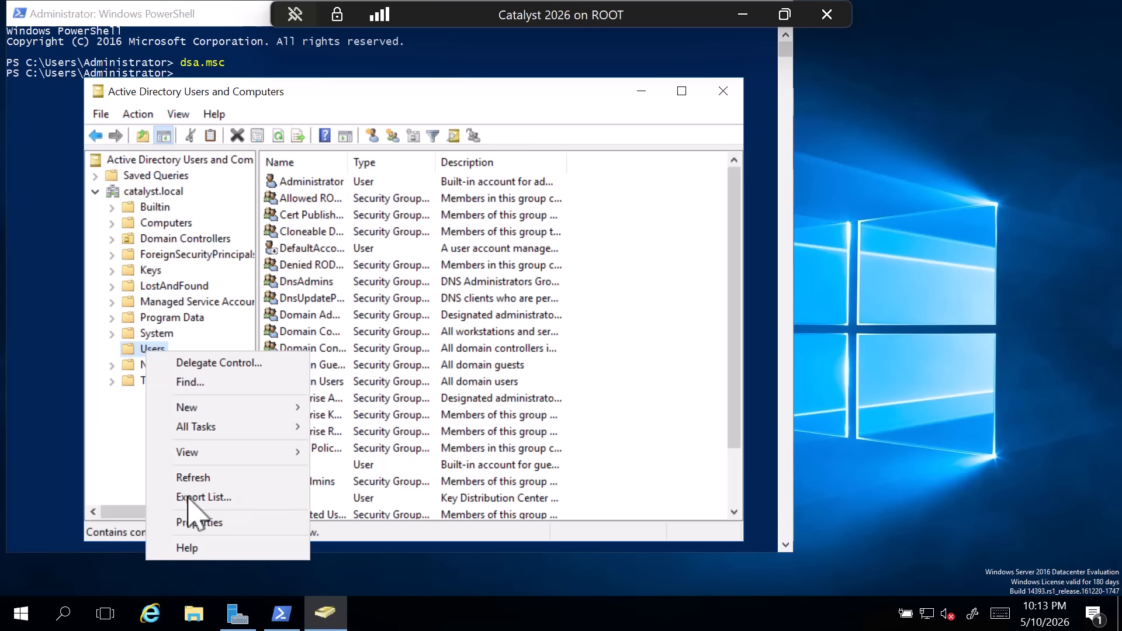
click(208, 523)
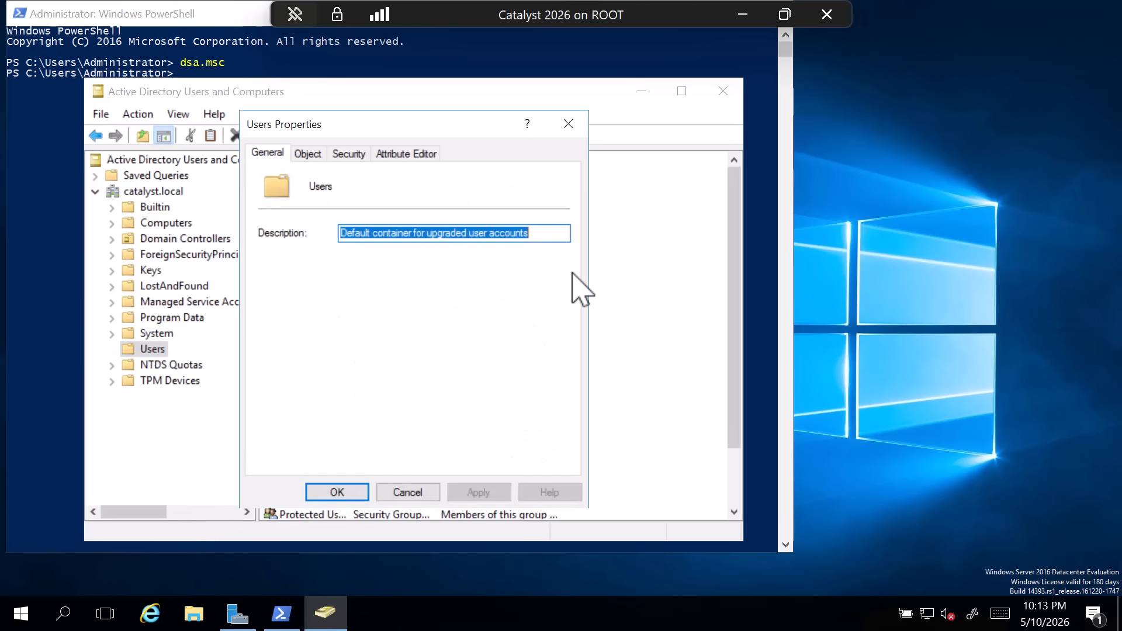
click(424, 153)
click(341, 279)
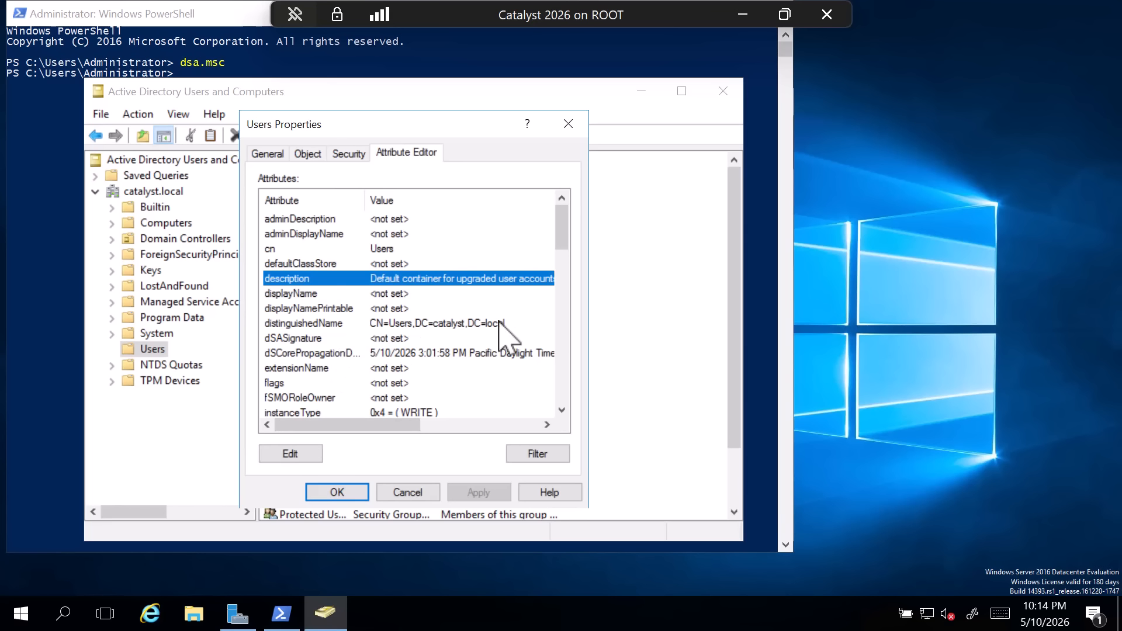
mouse_move(565, 240)
mouse_down()
mouse_move(561, 268)
mouse_move(553, 261)
mouse_move(566, 269)
mouse_move(570, 250)
mouse_up()
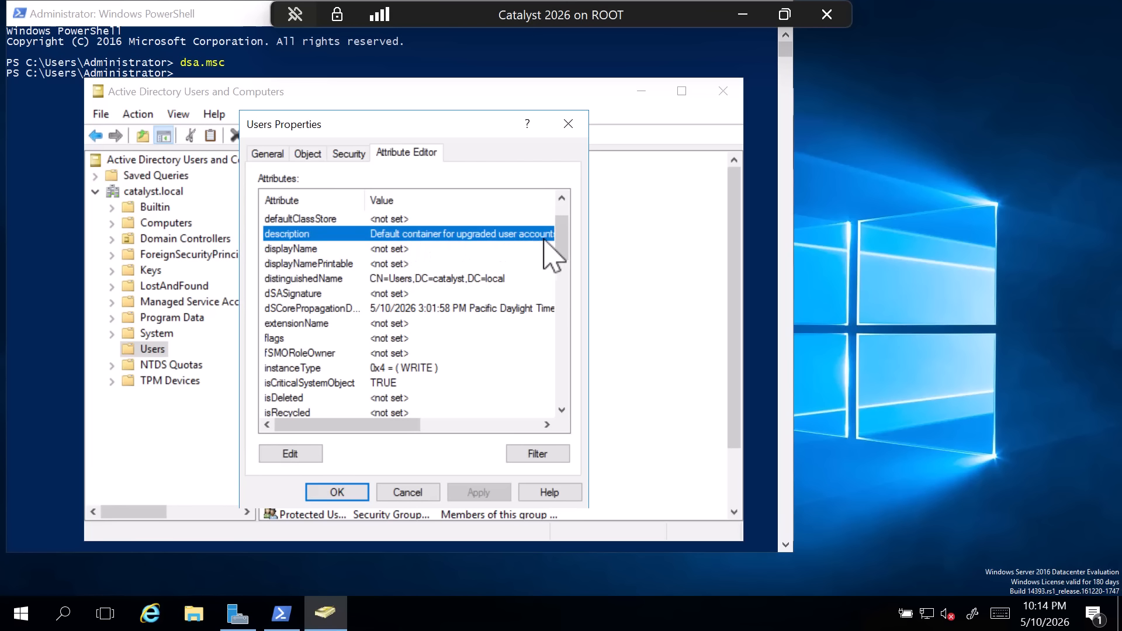
scroll(536, 240, up, 1)
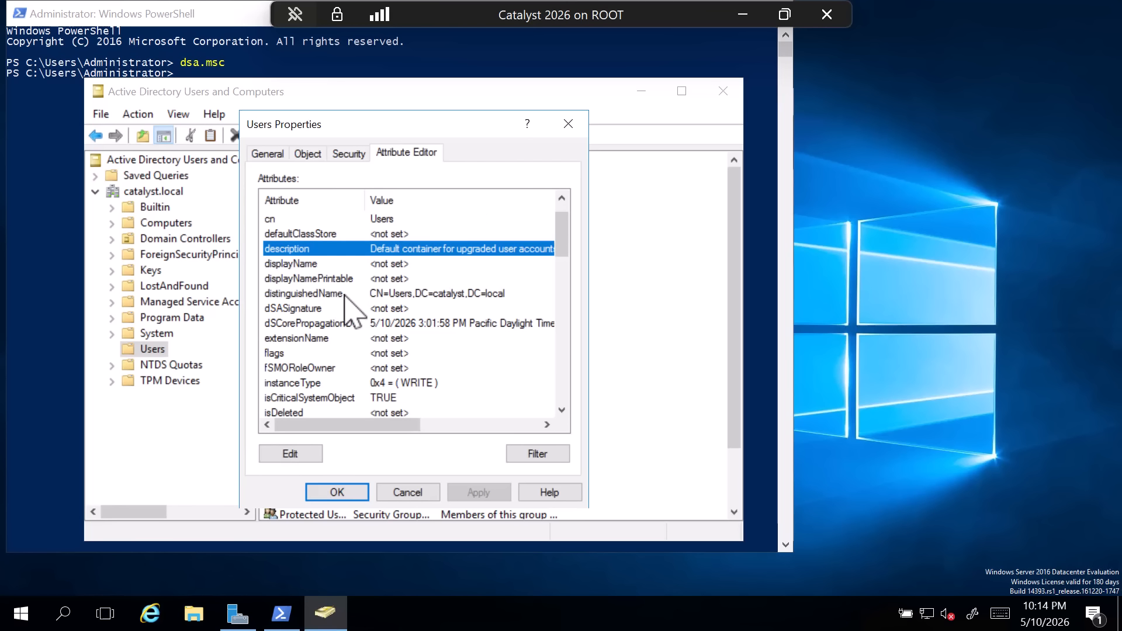
click(304, 264)
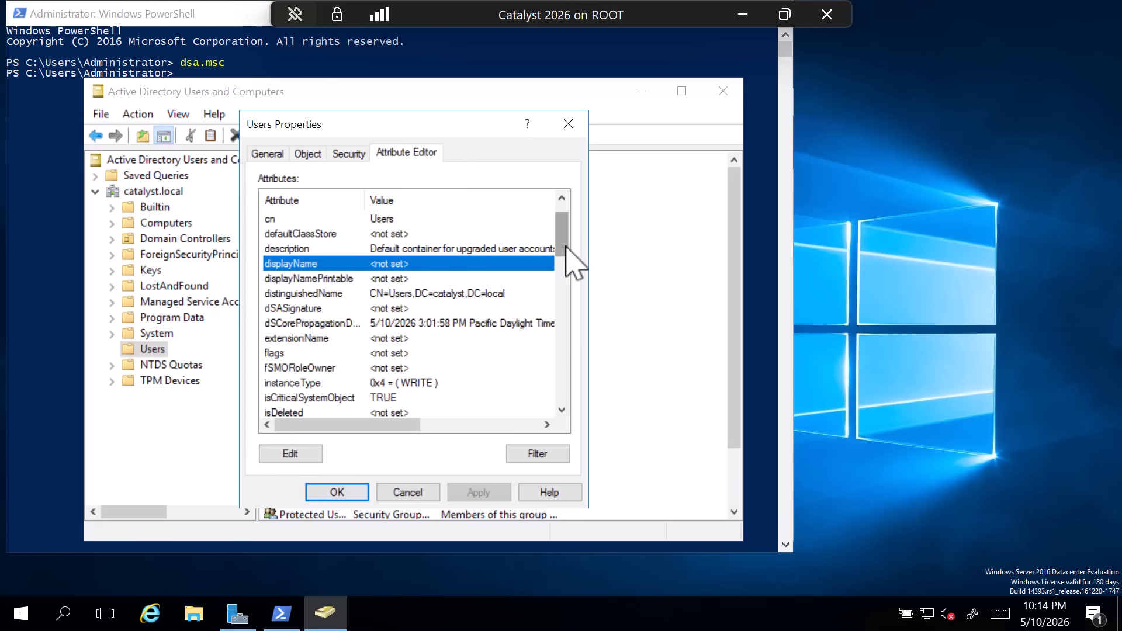
scroll(570, 262, up, 1)
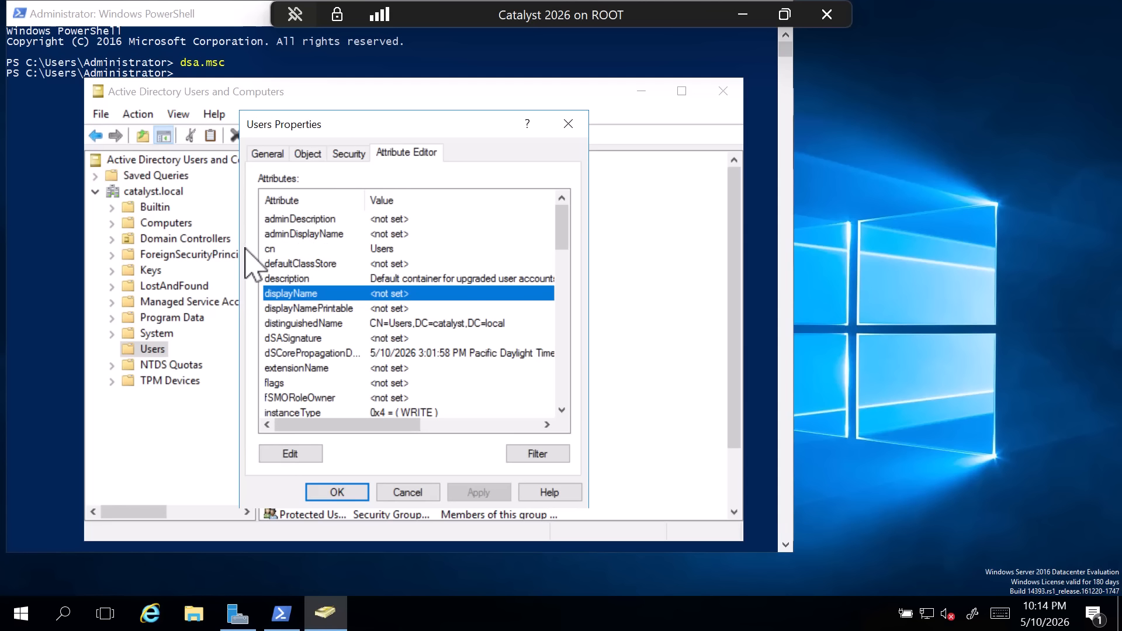
click(308, 235)
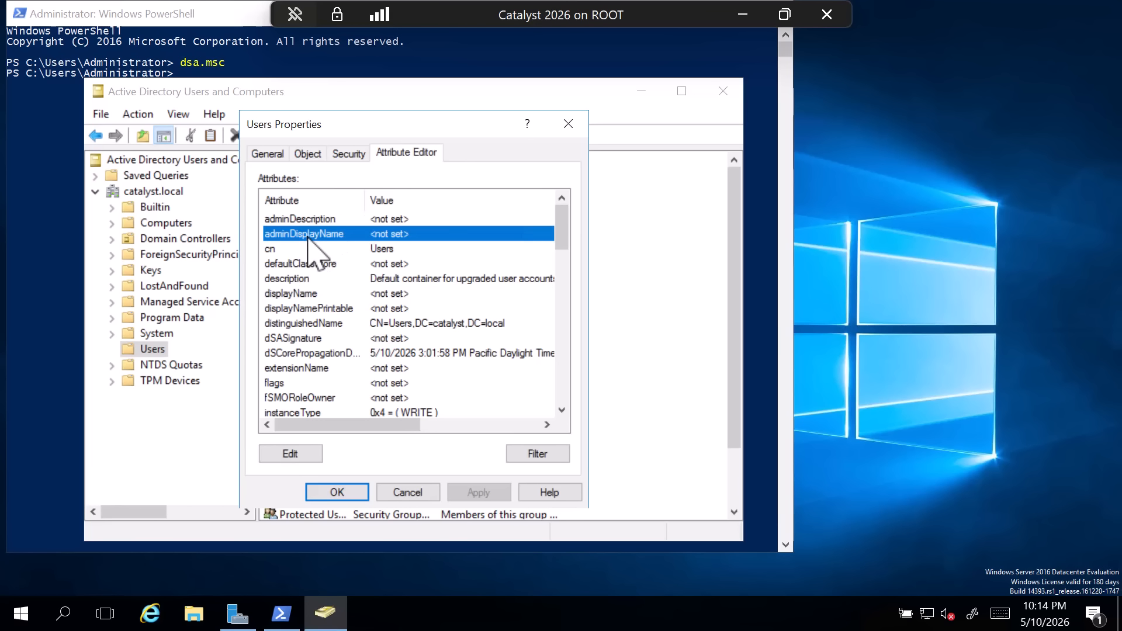
click(294, 455)
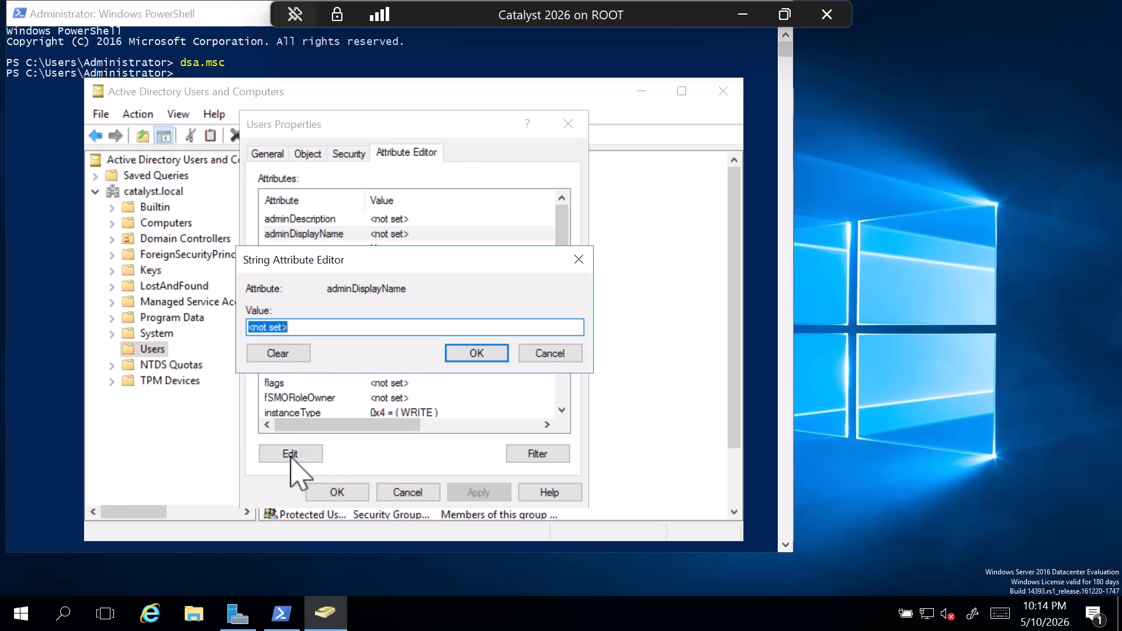